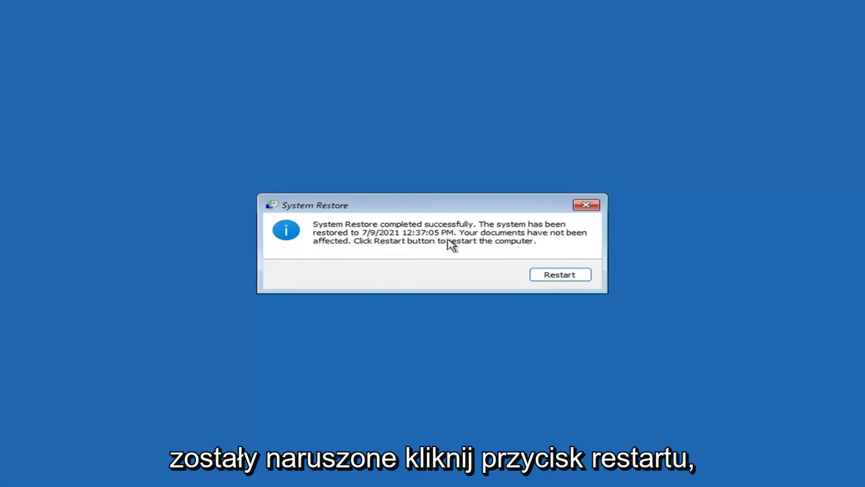
Restart the computer to finish System Restore and dismiss the completion message on the desktop
{"action": "left_click", "coordinate": [554, 277]}
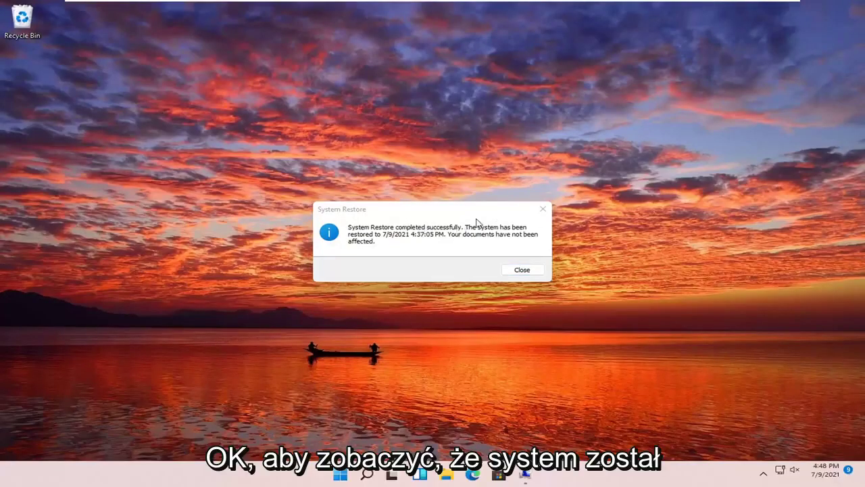
{"action": "left_click", "coordinate": [542, 209]}
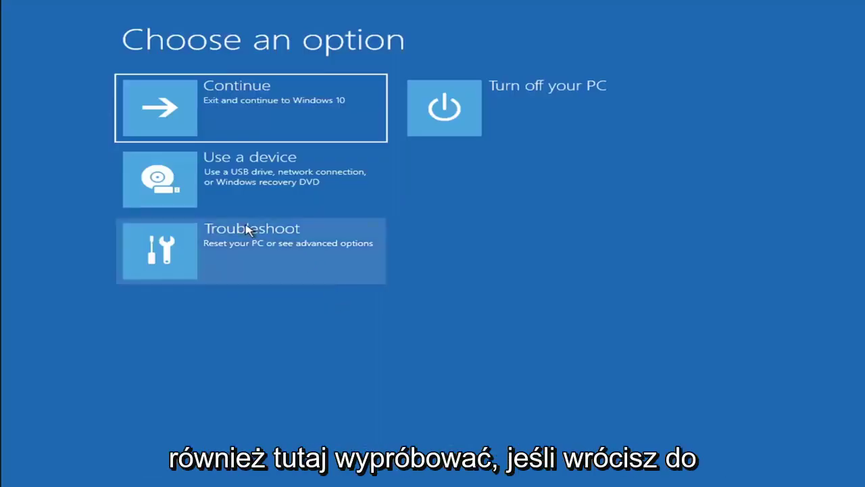
Examine the Reset this PC choices for keeping or removing files under Troubleshoot, and return to the initial recovery options
{"action": "left_click", "coordinate": [309, 257]}
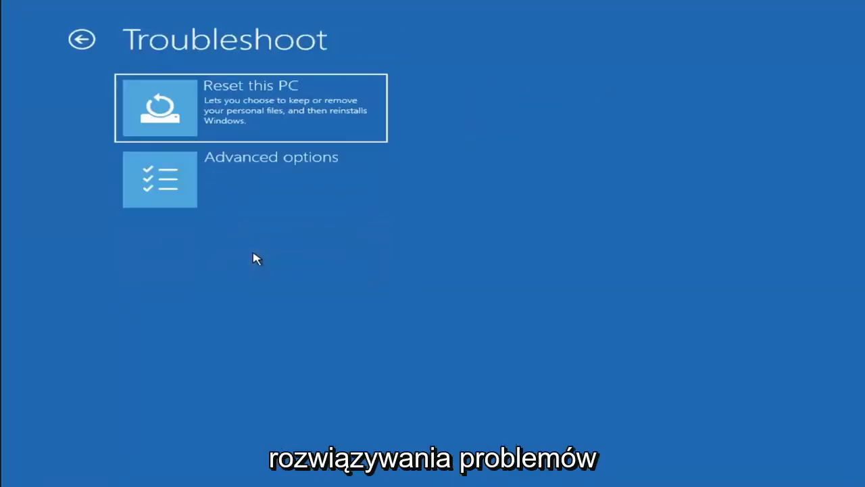
{"action": "left_click", "coordinate": [283, 120]}
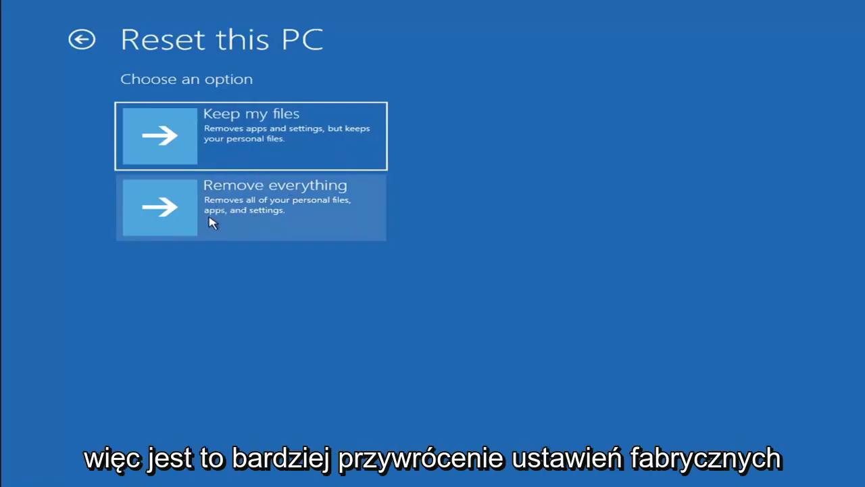
{"action": "left_click", "coordinate": [244, 127]}
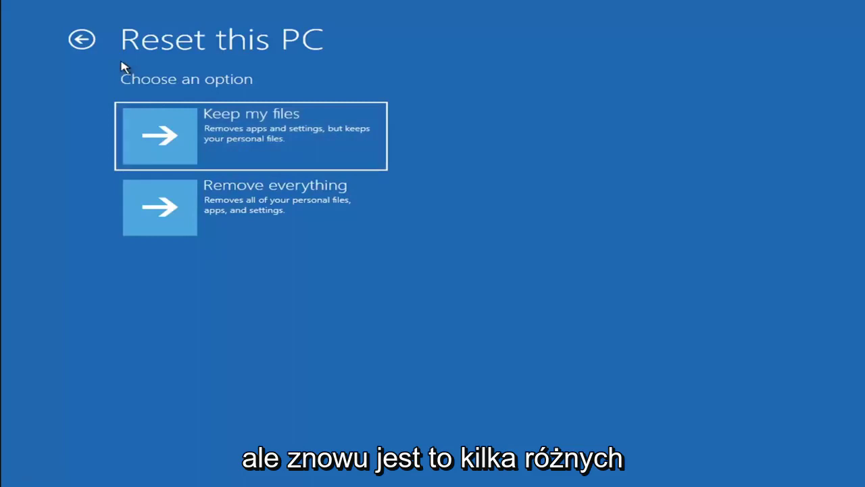
{"action": "left_click", "coordinate": [86, 41]}
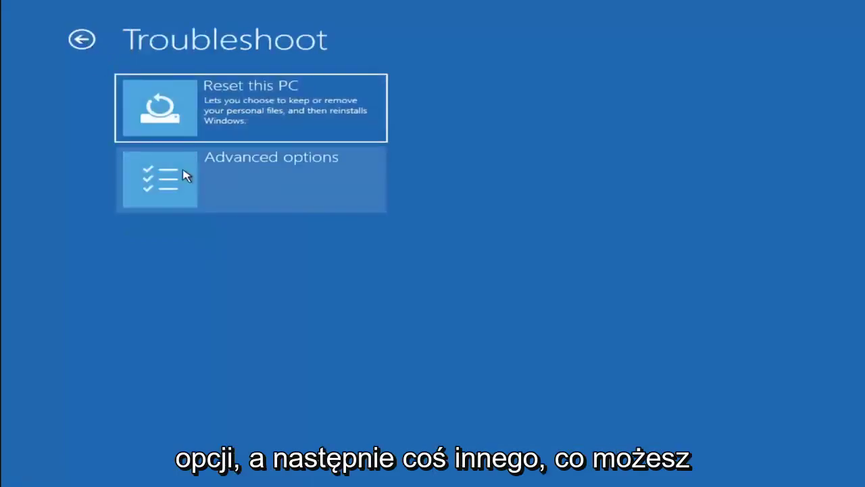
{"action": "left_click", "coordinate": [82, 41]}
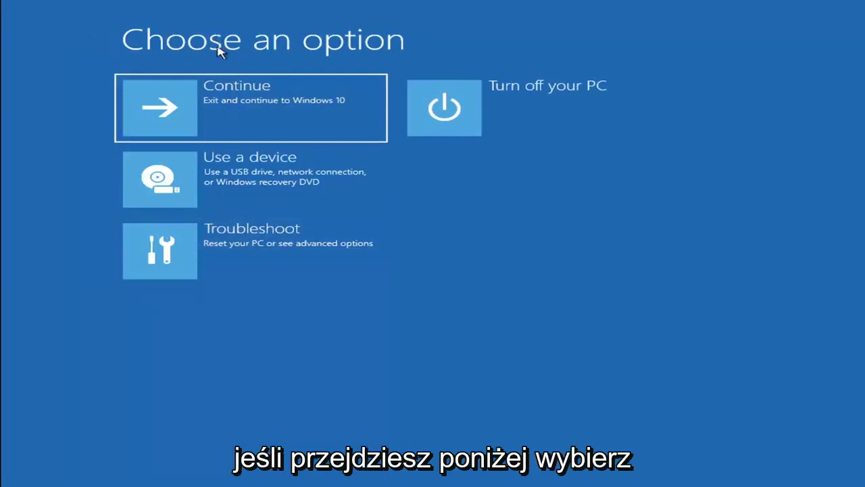
Open the Command Prompt from the advanced troubleshooting options
{"action": "left_click", "coordinate": [264, 255]}
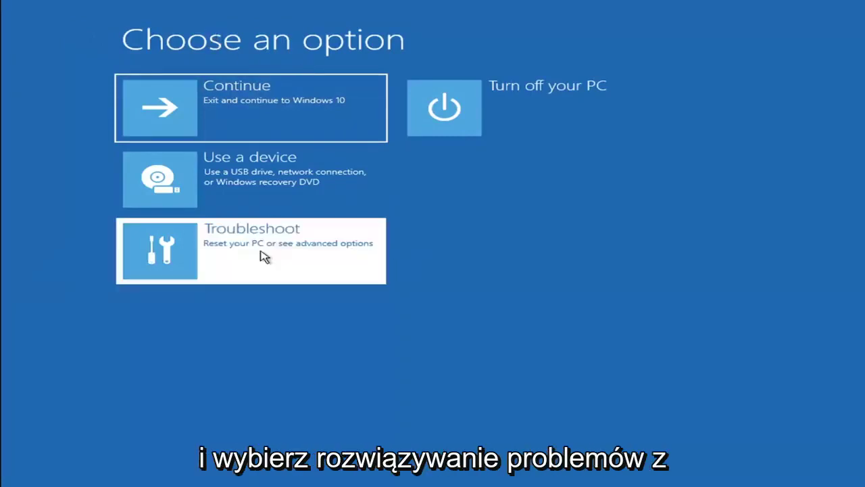
{"action": "left_click", "coordinate": [257, 187]}
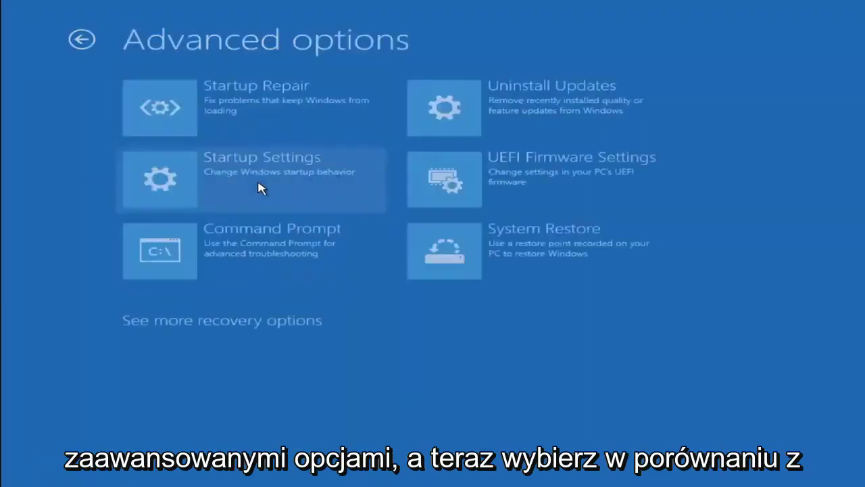
{"action": "left_click", "coordinate": [234, 263]}
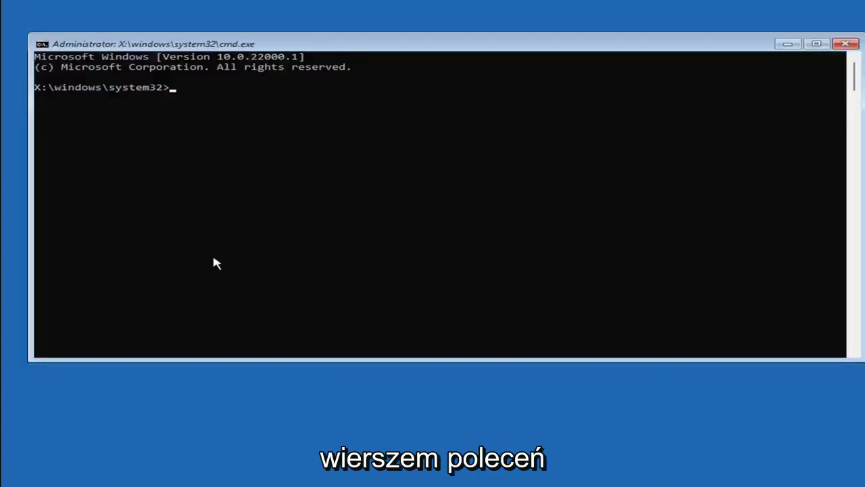
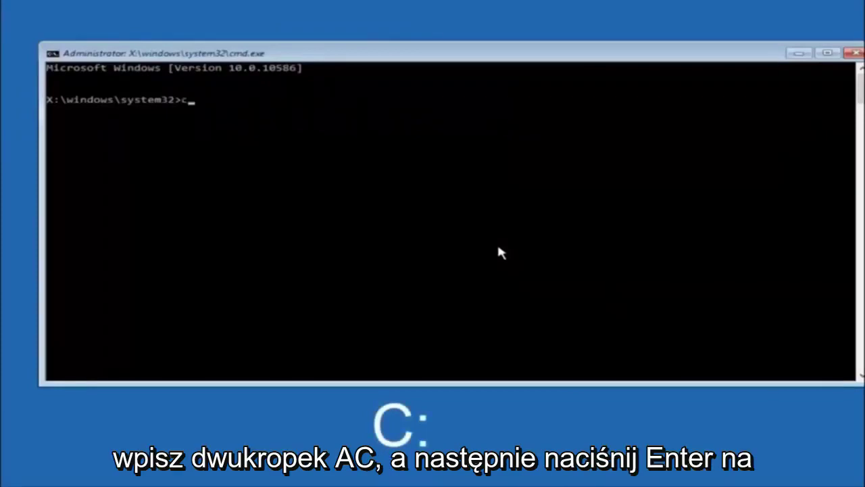
Switch to the C: drive and list its root directory with dir
{"action": "key", "text": "Return"}
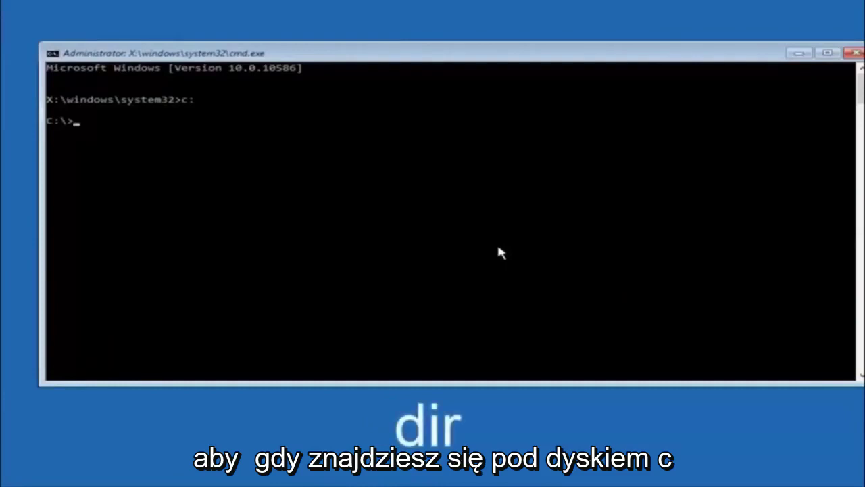
{"action": "type", "text": "dir"}
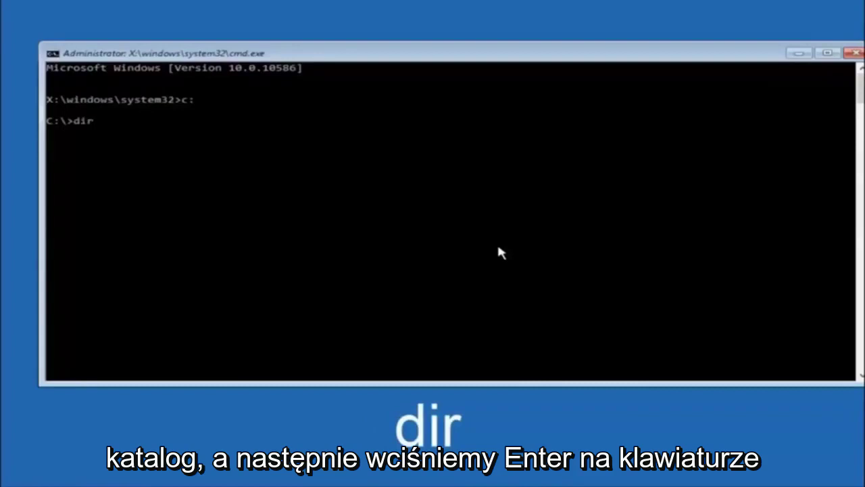
{"action": "key", "text": "Return"}
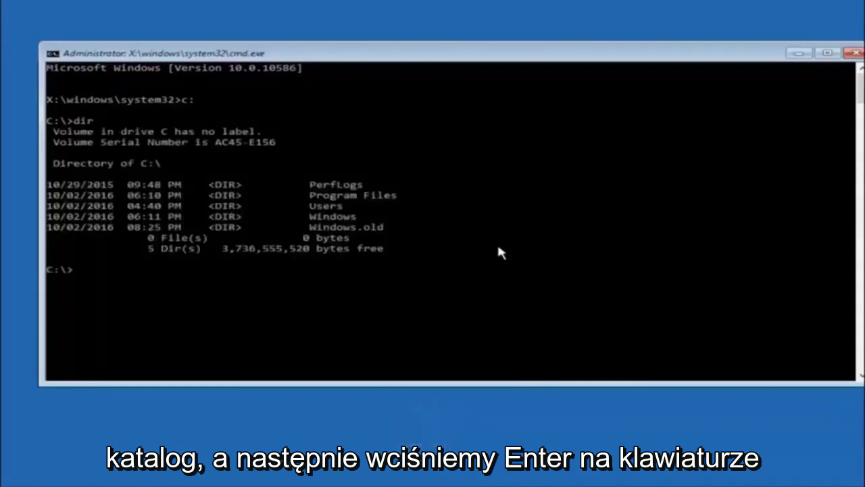
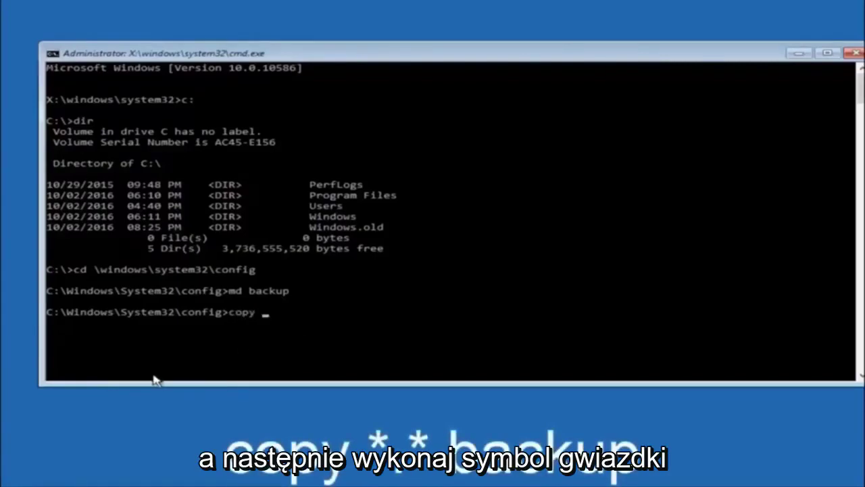
Copy all files in the config folder into the backup folder with copy *.* backup
{"action": "type", "text": "*"}
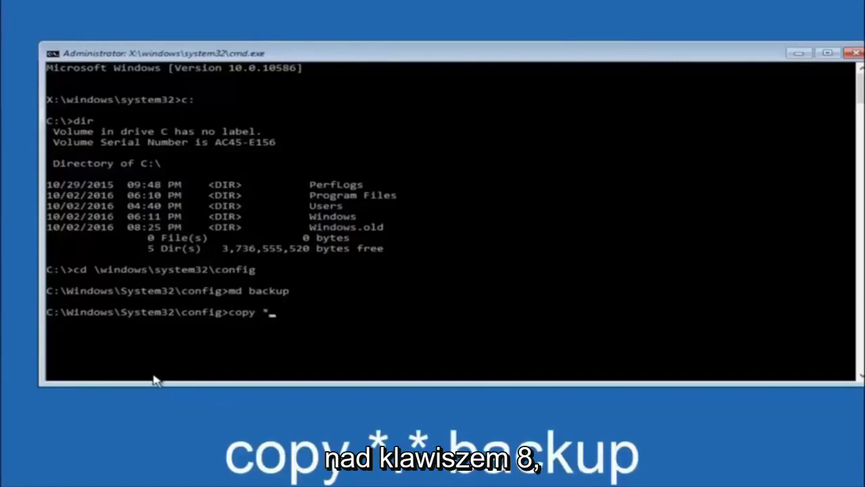
{"action": "type", "text": "."}
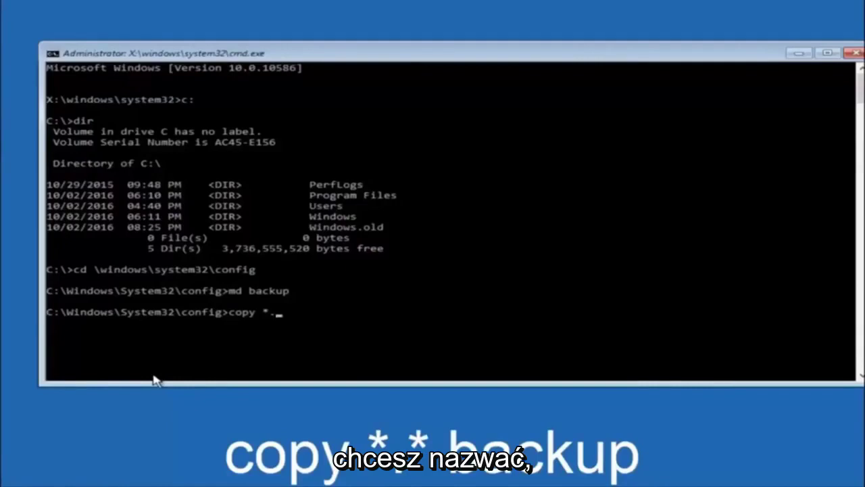
{"action": "type", "text": "*"}
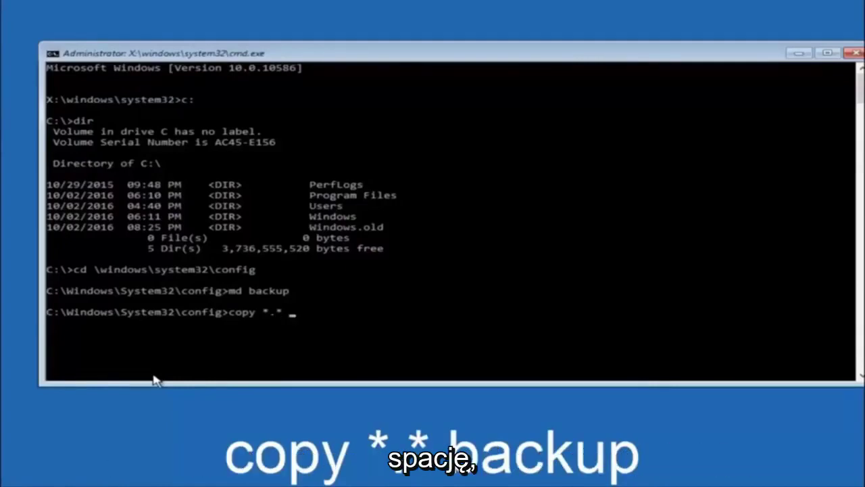
{"action": "type", "text": " backup"}
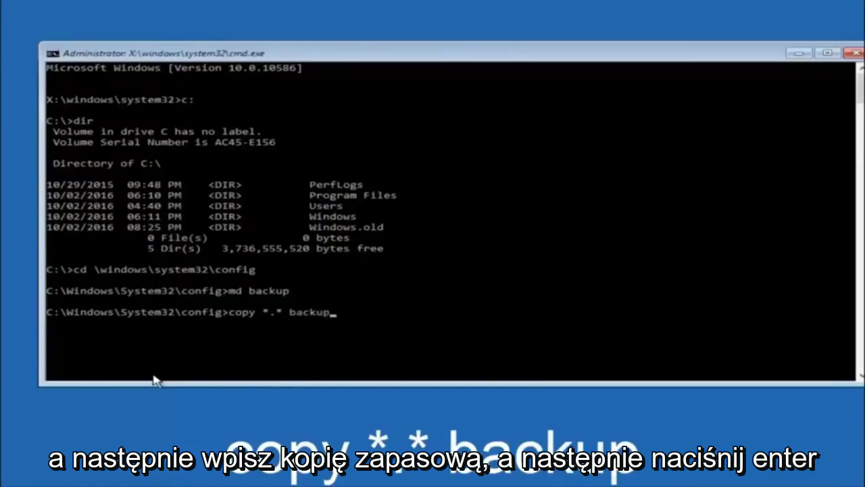
{"action": "key", "text": "Return"}
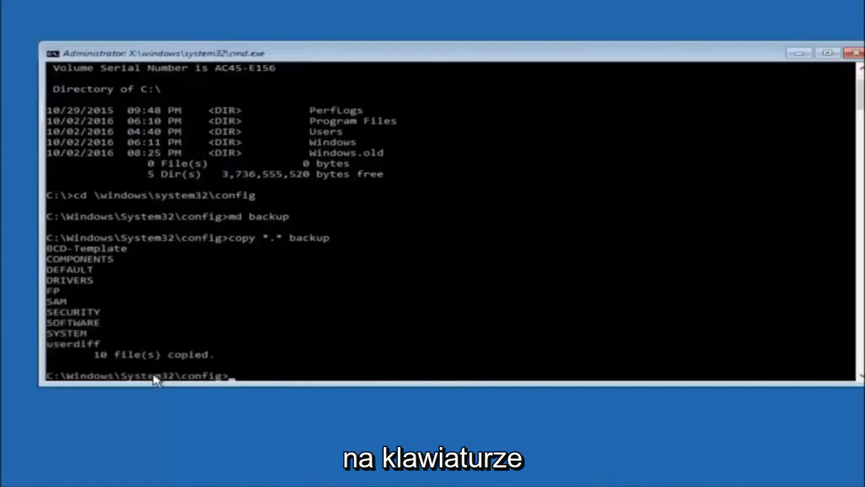
Change to the RegBack subfolder with cd regback and list its contents with dir
{"action": "type", "text": "cd"}
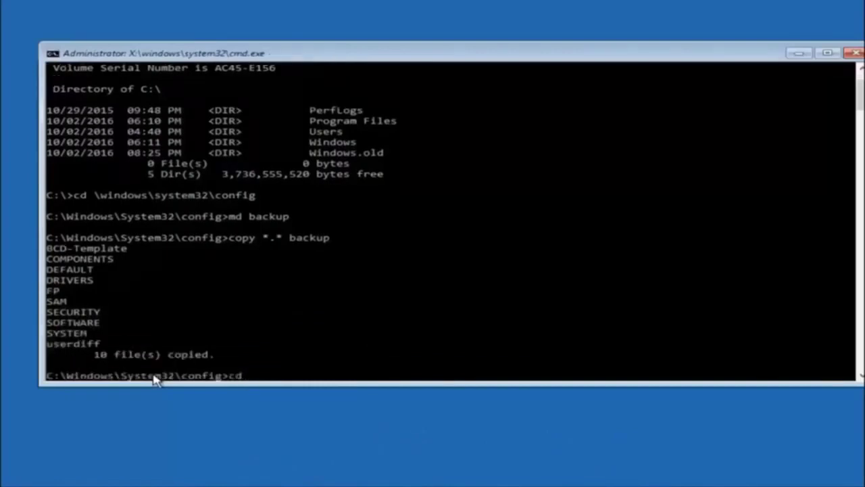
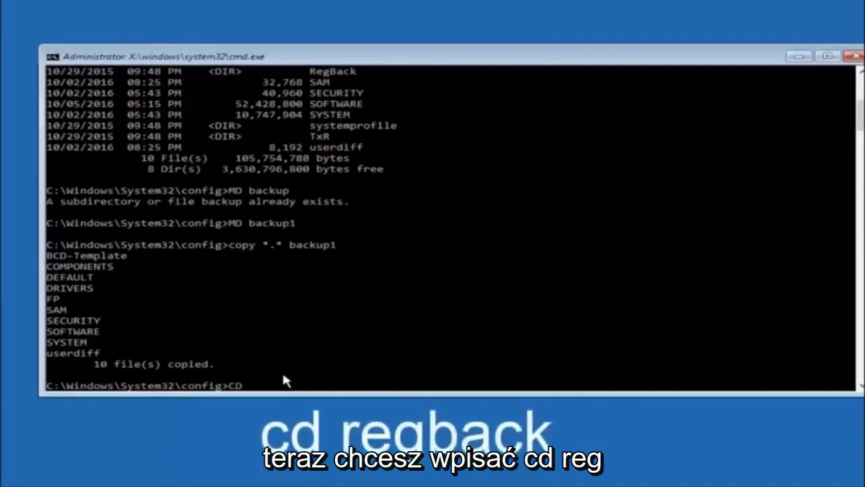
{"action": "type", "text": " regba"}
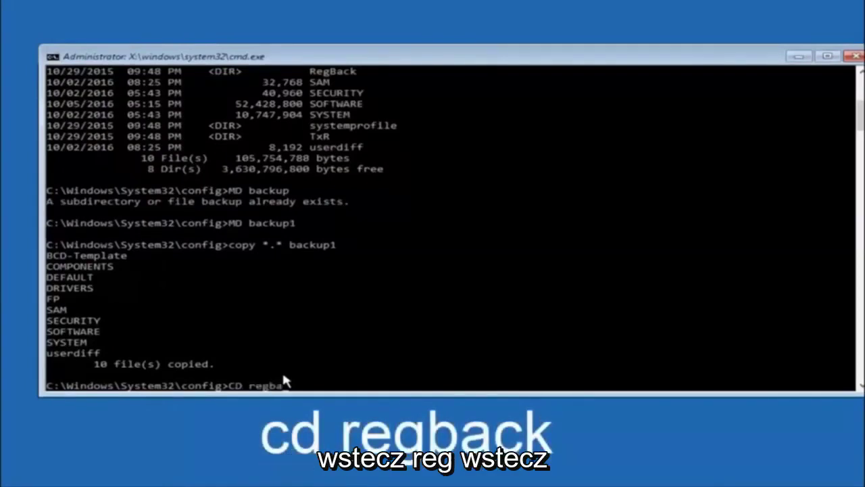
{"action": "type", "text": "ck"}
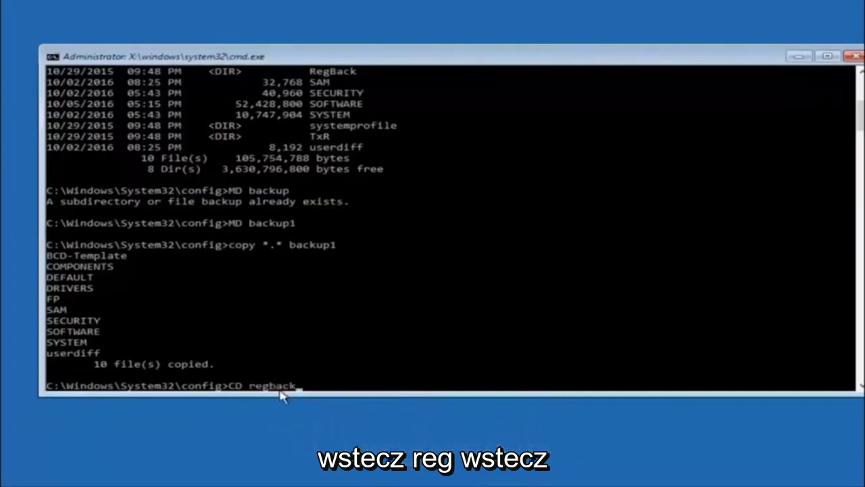
{"action": "key", "text": "Return"}
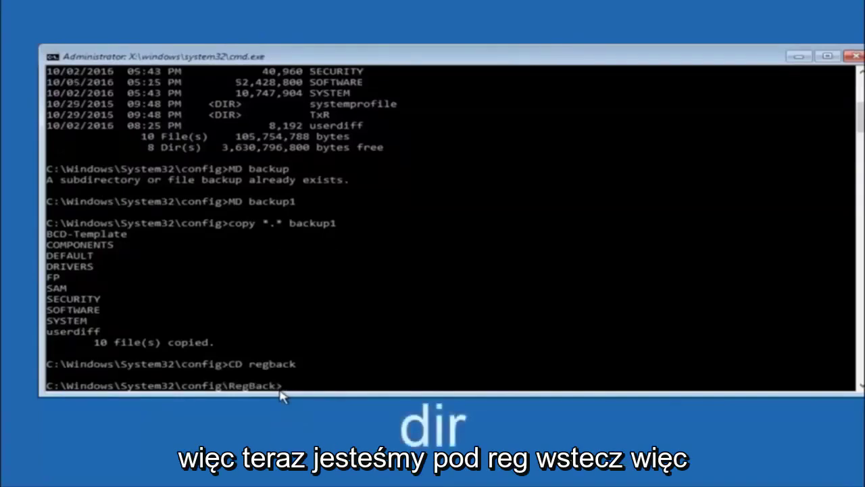
{"action": "type", "text": "dir"}
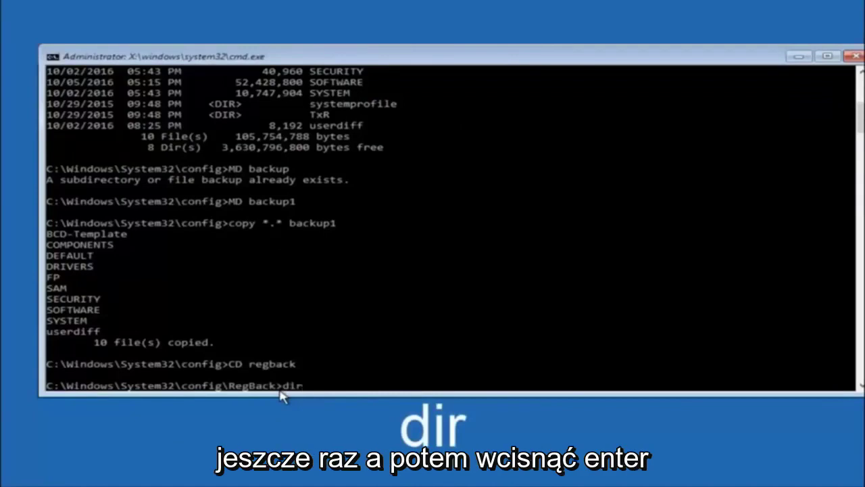
{"action": "key", "text": "Return"}
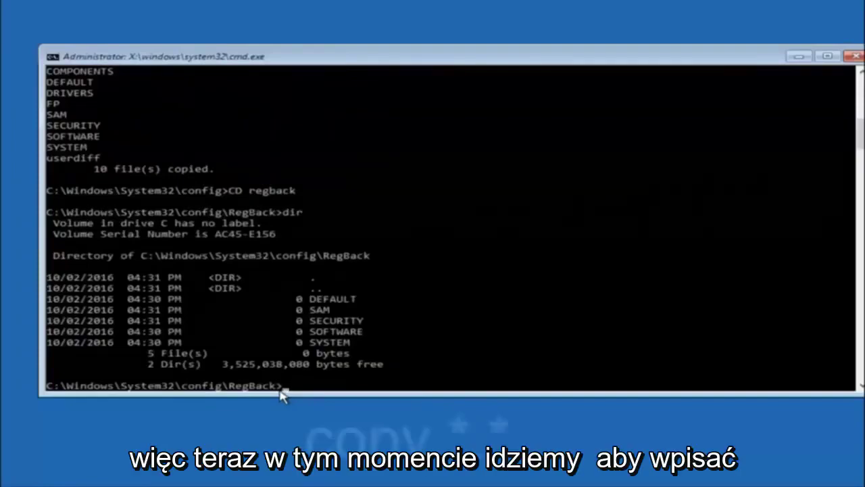
Copy all RegBack files to the parent config folder with copy *.* .., overwriting all with A, and close the Command Prompt
{"action": "type", "text": "copy"}
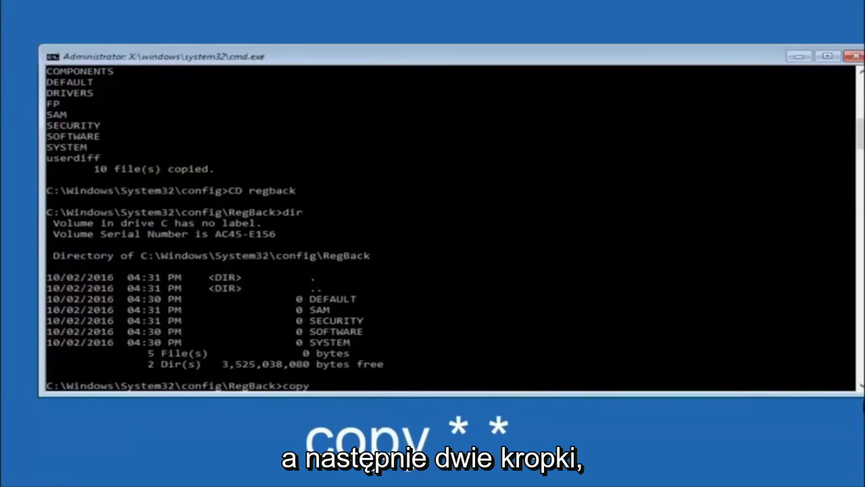
{"action": "left_click", "coordinate": [323, 388]}
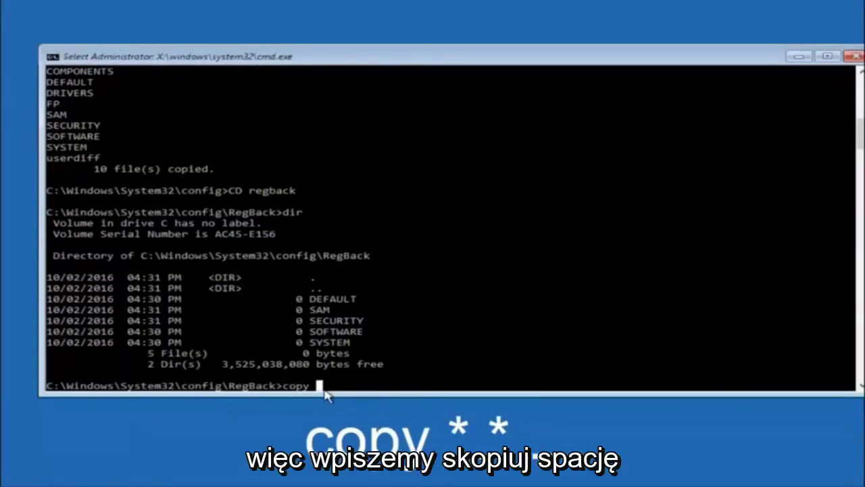
{"action": "type", "text": "*"}
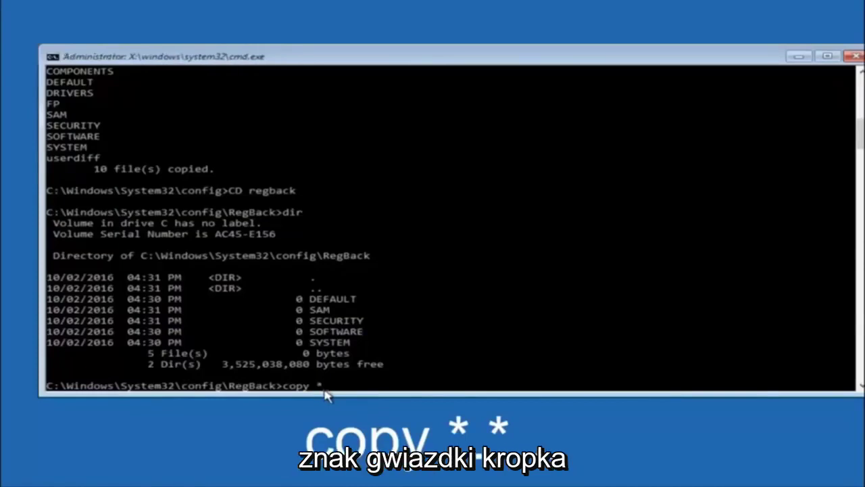
{"action": "type", "text": ".*"}
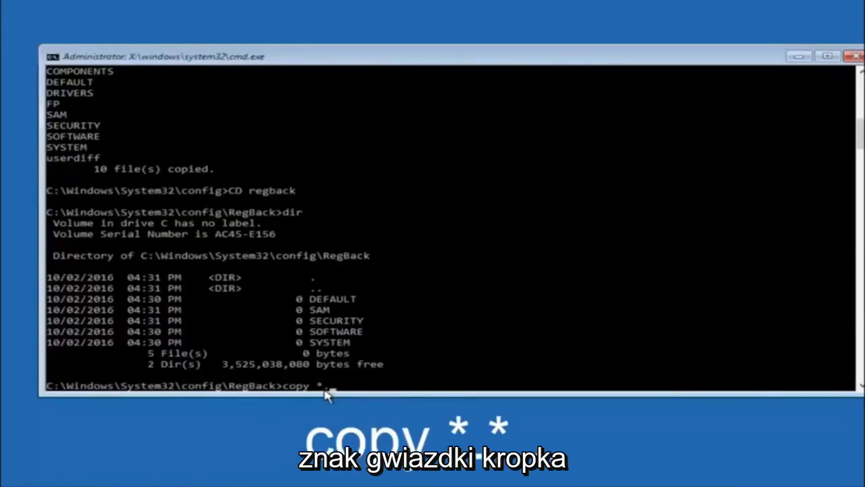
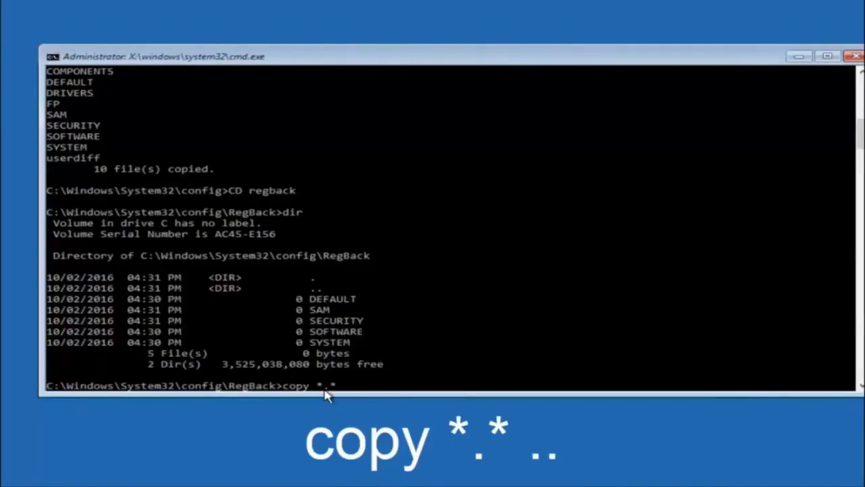
{"action": "key", "text": "BackSpace"}
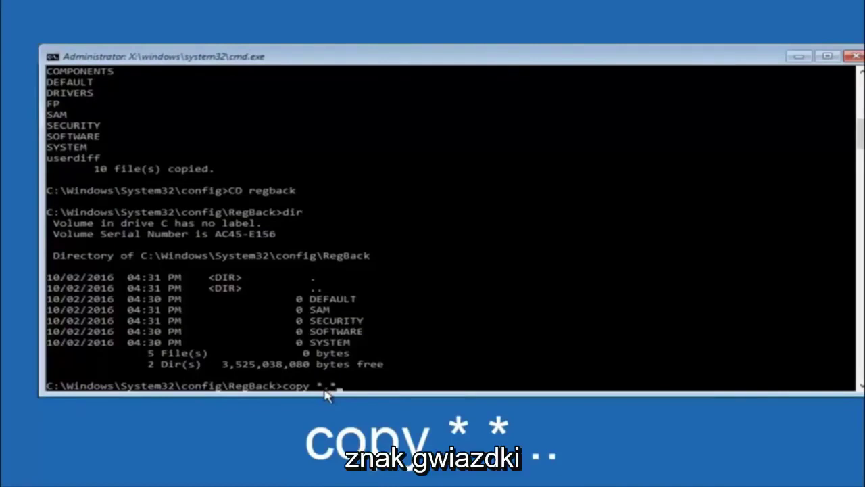
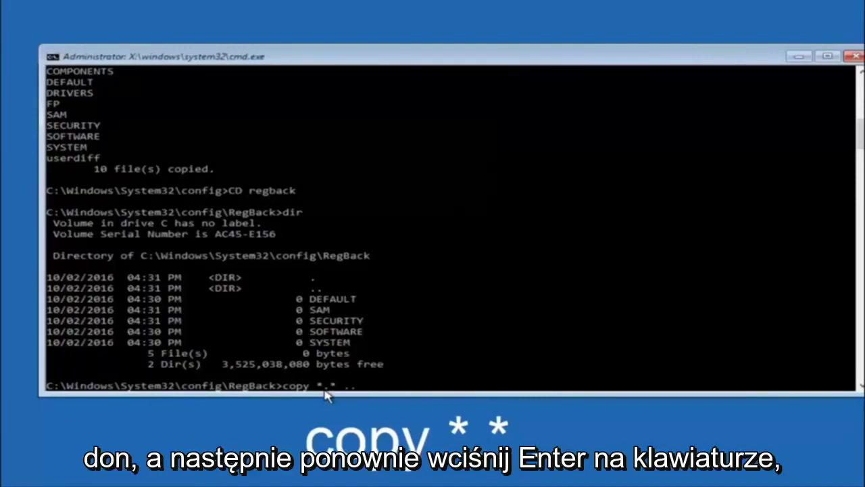
{"action": "key", "text": "Return"}
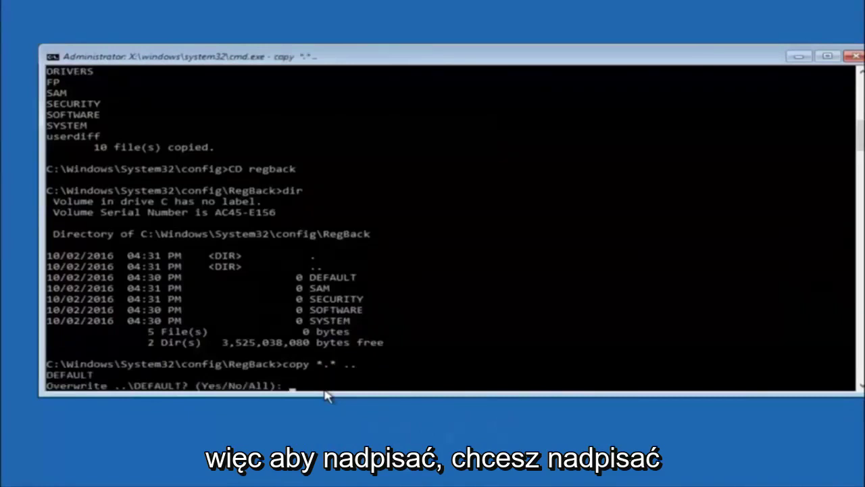
{"action": "type", "text": "A"}
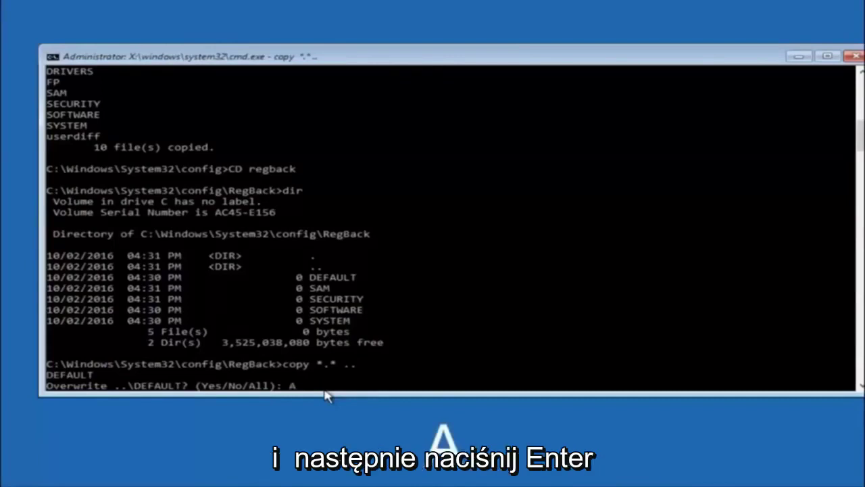
{"action": "key", "text": "Return"}
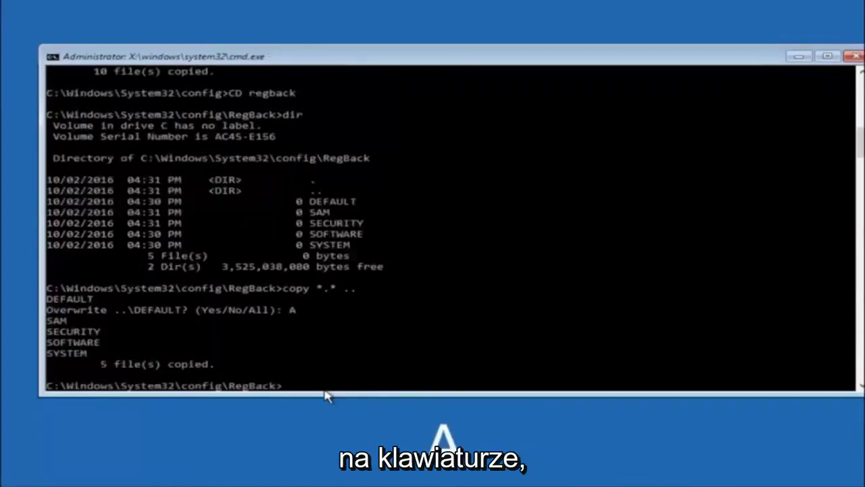
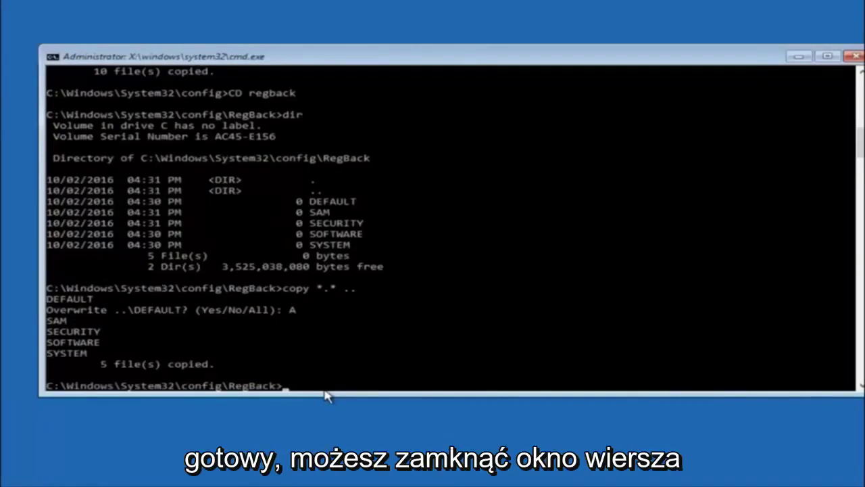
{"action": "left_click", "coordinate": [856, 56]}
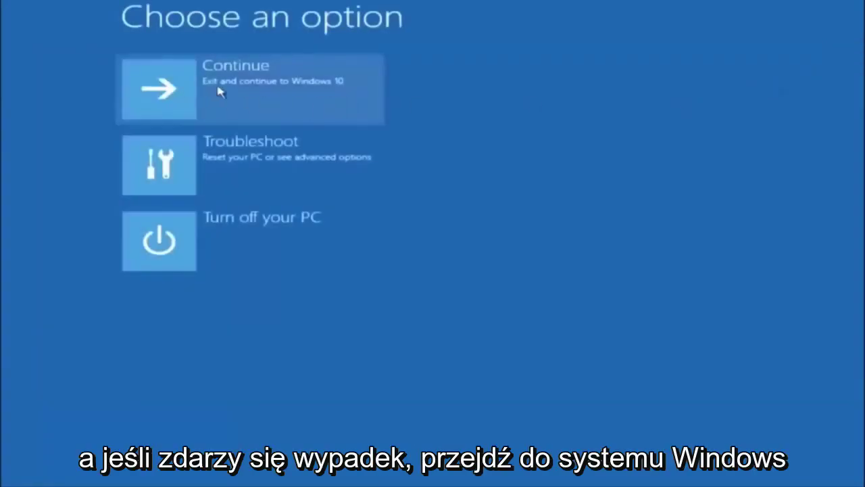